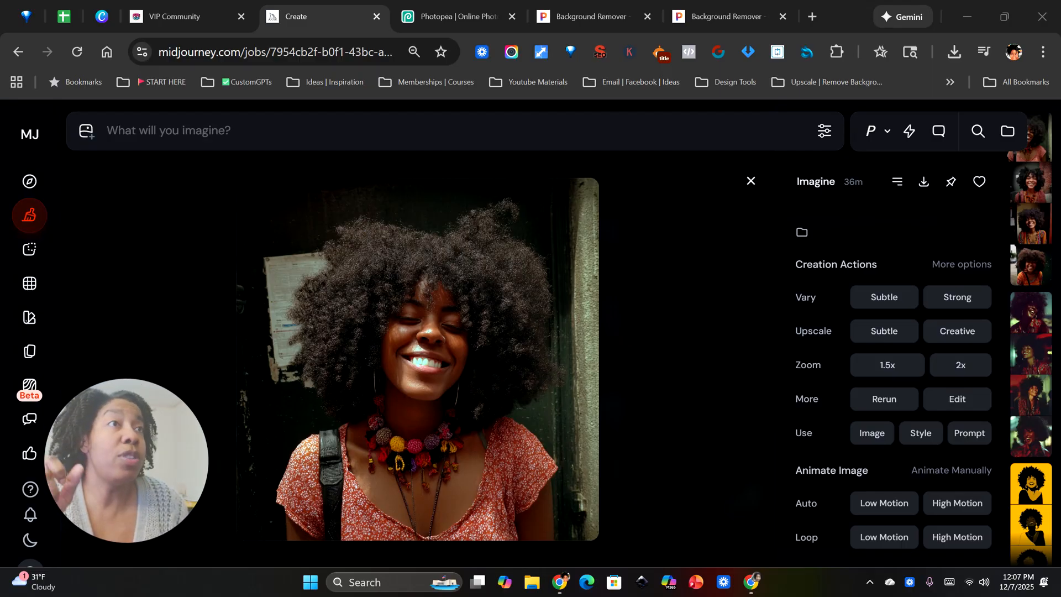
Download the image of the smiling woman with the afro from Midjourney and open the PNG in Photopea.
click(923, 181)
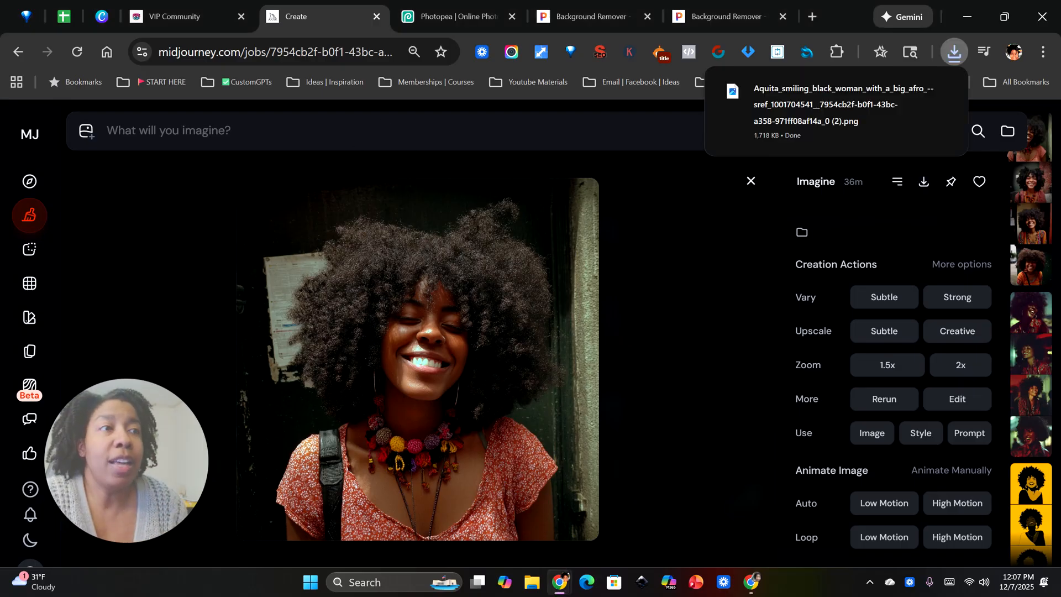
click(453, 19)
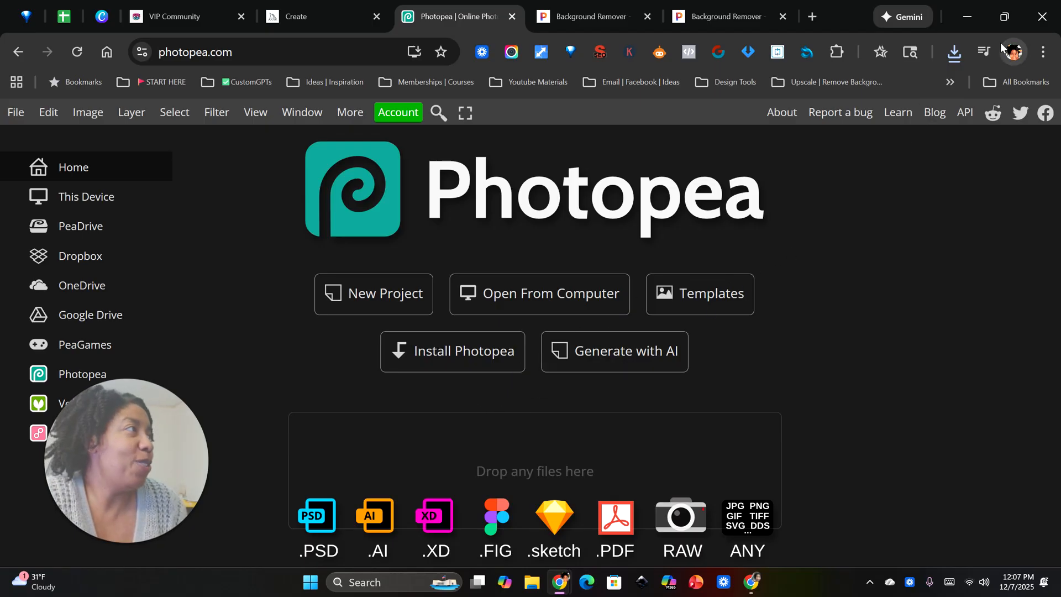
click(960, 58)
drag(817, 144, 548, 423)
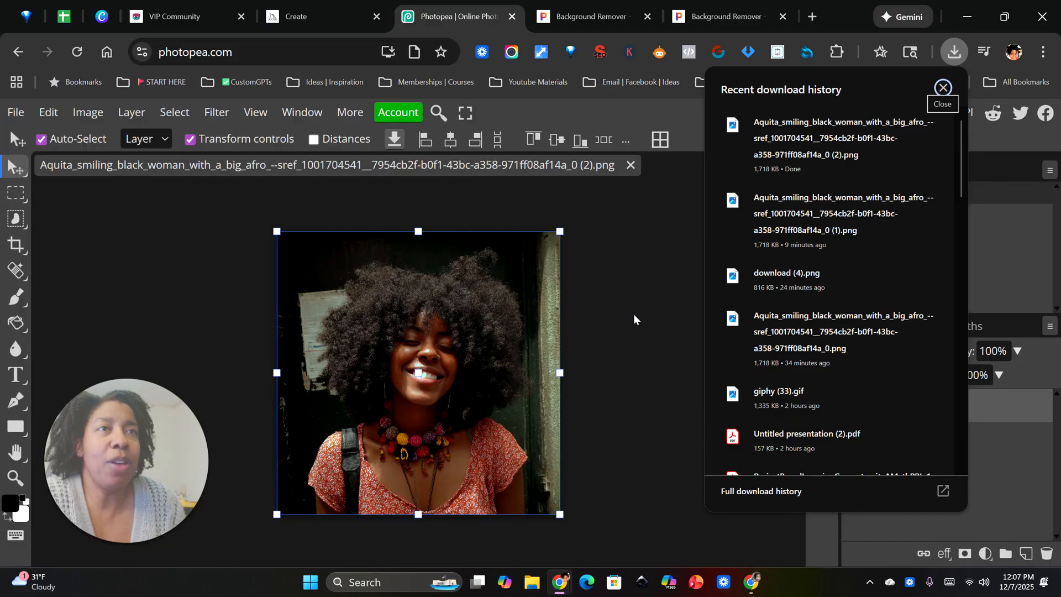
click(595, 359)
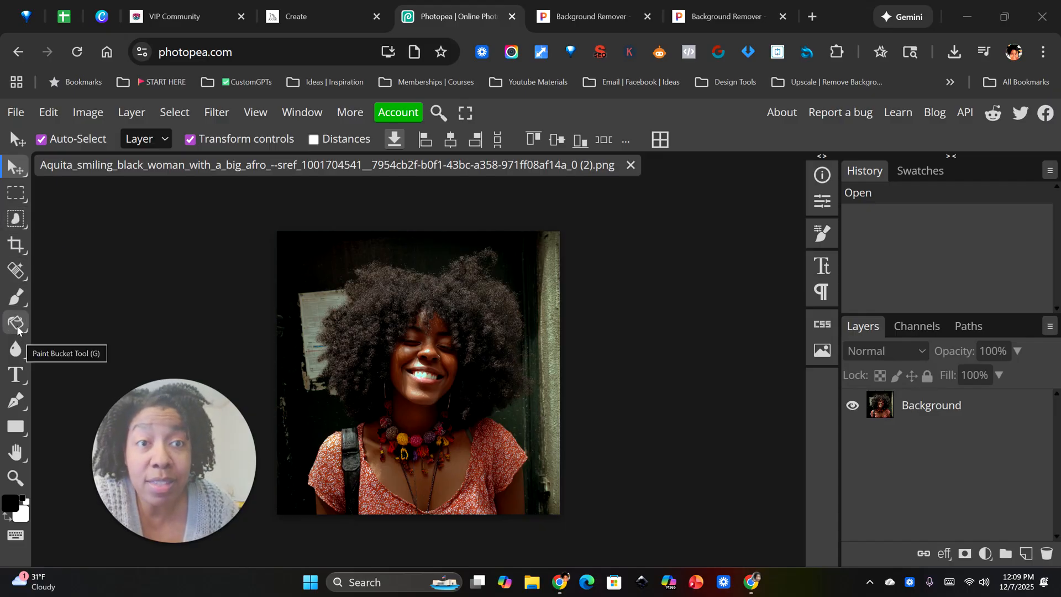
Frame the woman on the Background layer with the Object Selection tool, from the image's lower left to above her hair.
click(17, 218)
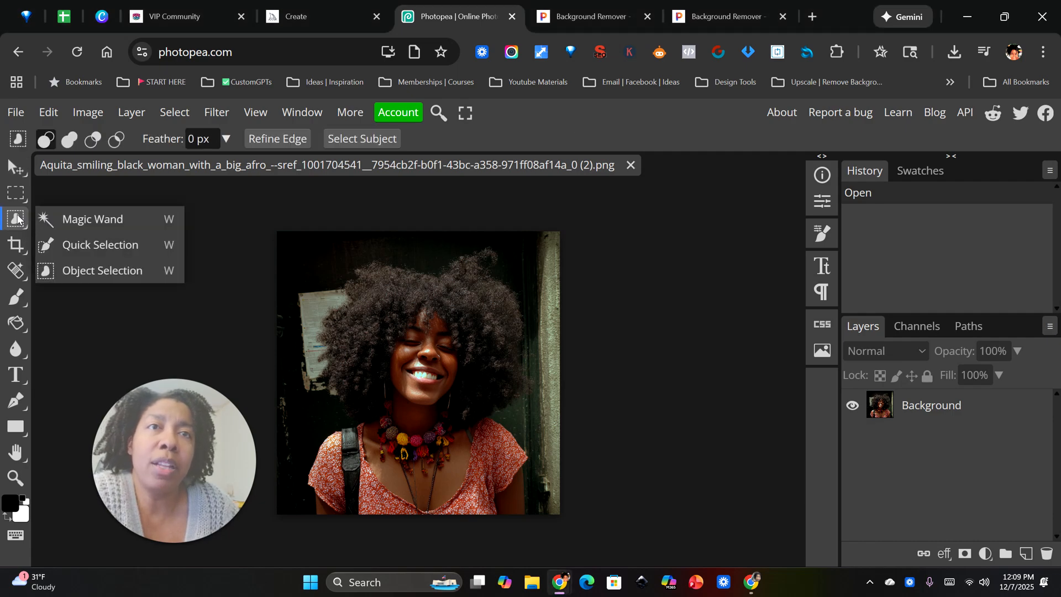
click(107, 276)
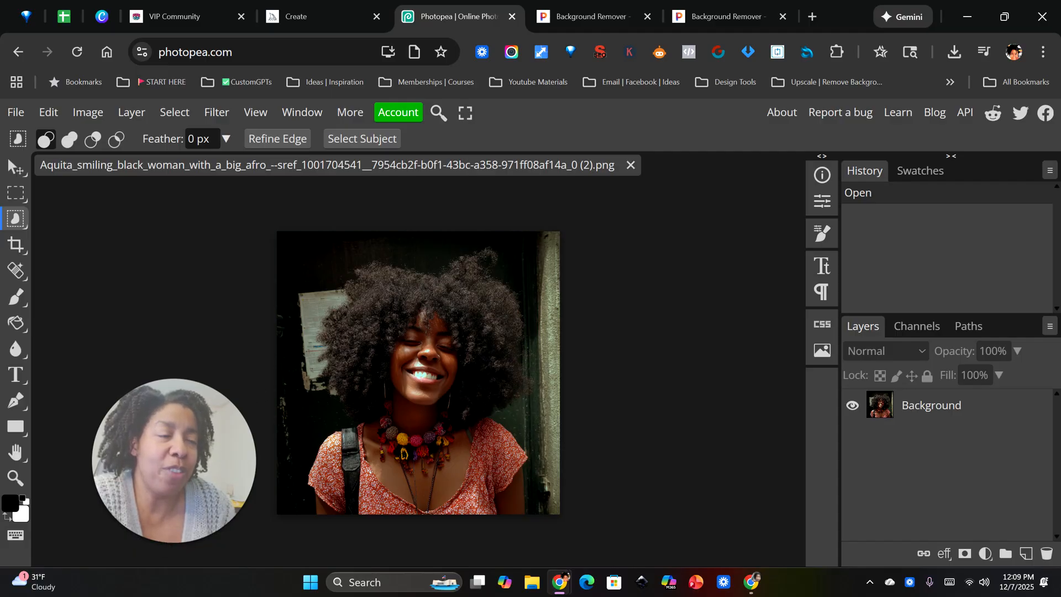
drag(302, 514, 534, 245)
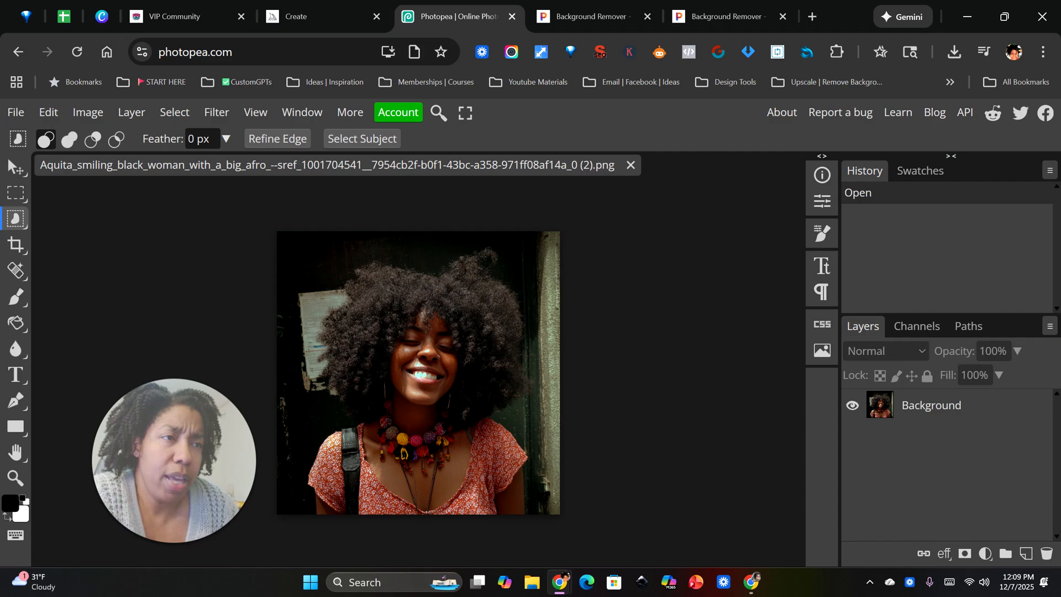
drag(298, 514, 536, 243)
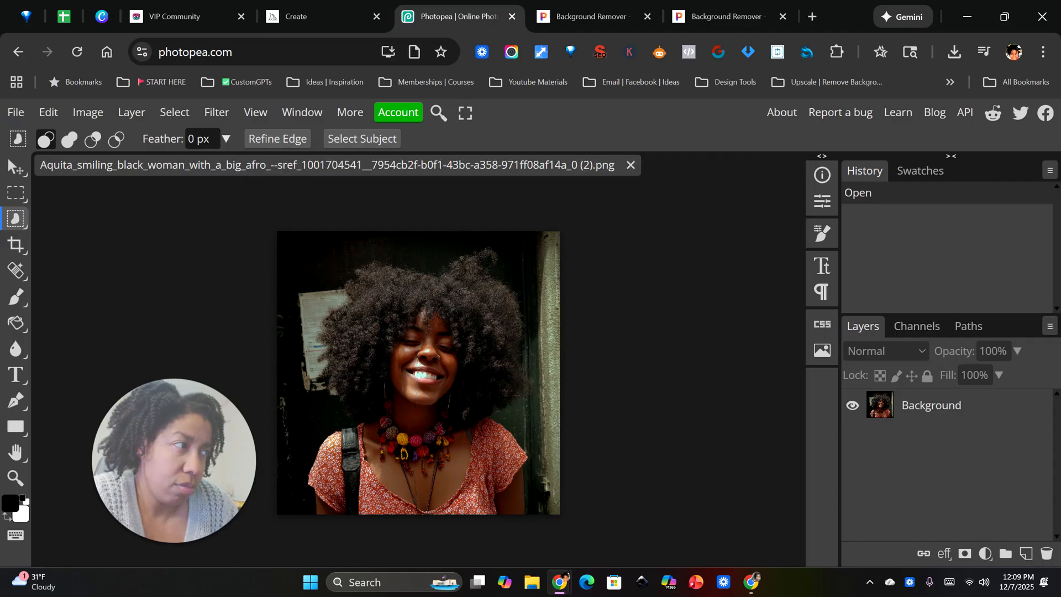
click(914, 409)
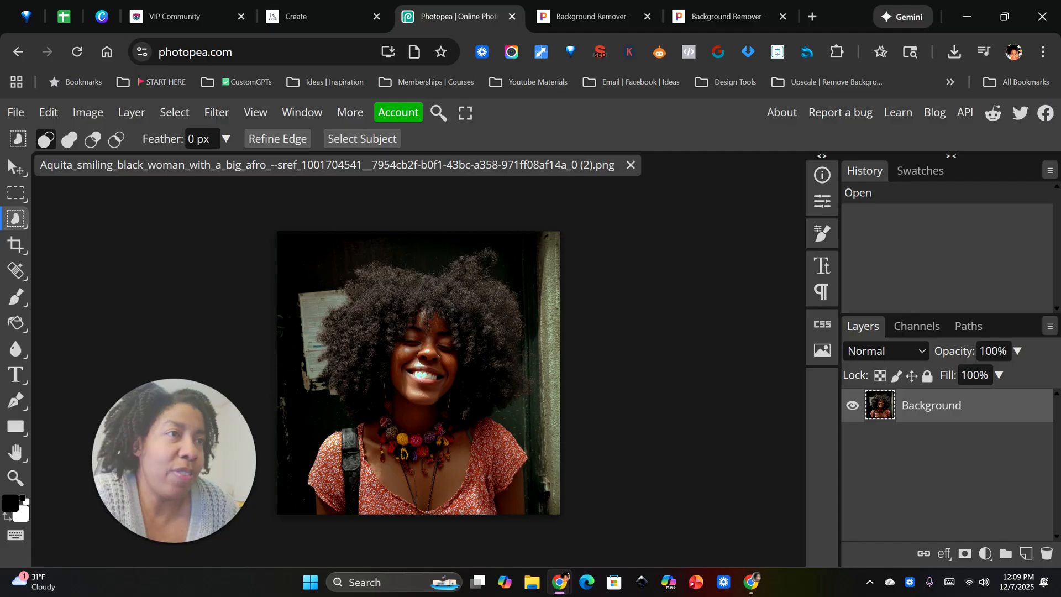
drag(302, 514, 538, 244)
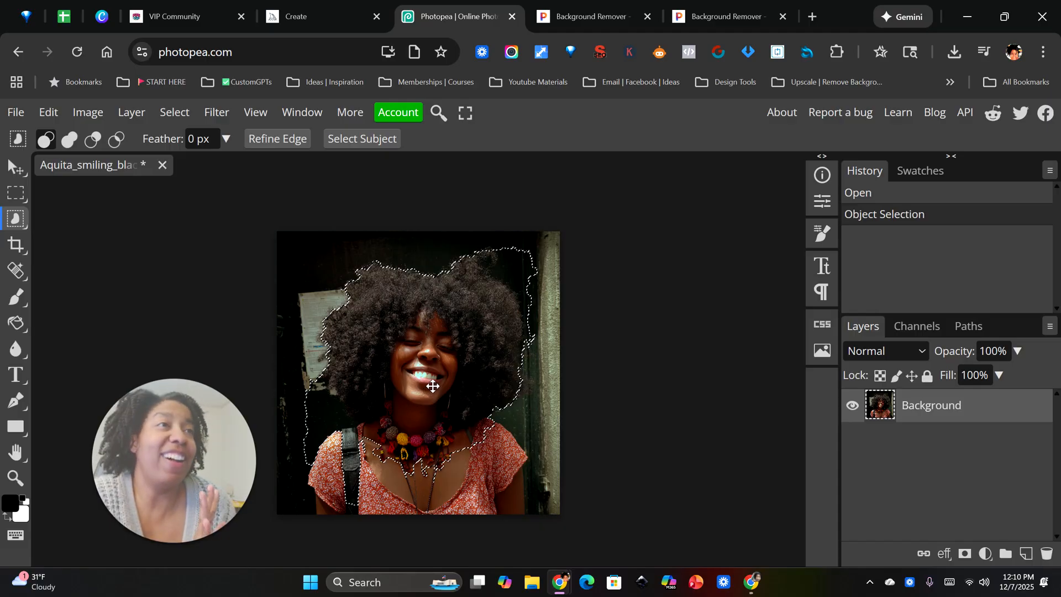
Run Select Subject on the woman, check the outline around her hair, and open the selection in Refine Edge.
click(362, 138)
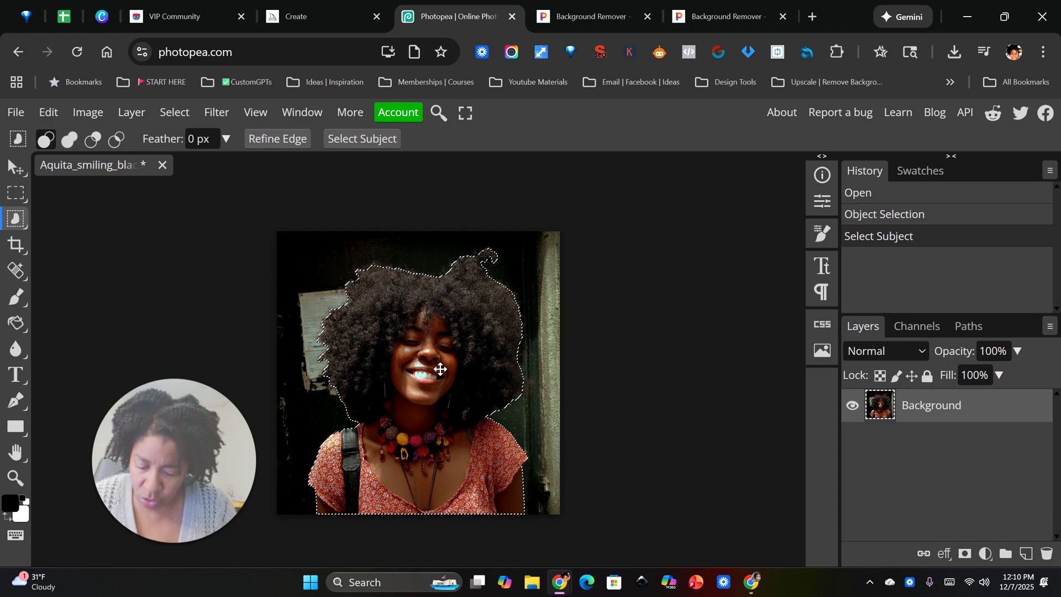
scroll(440, 373, up, 5)
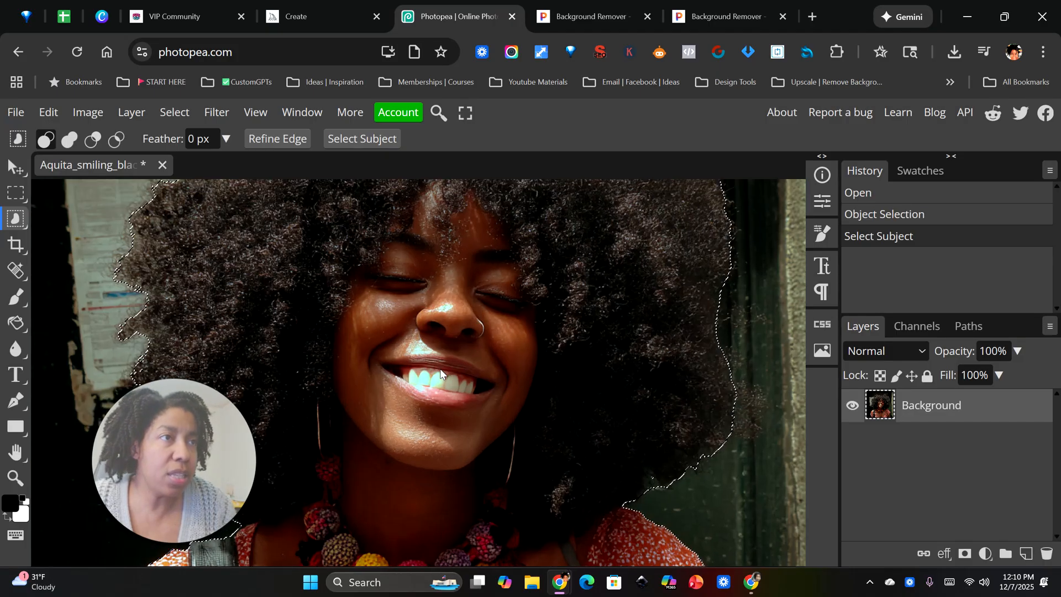
scroll(500, 364, up, 5)
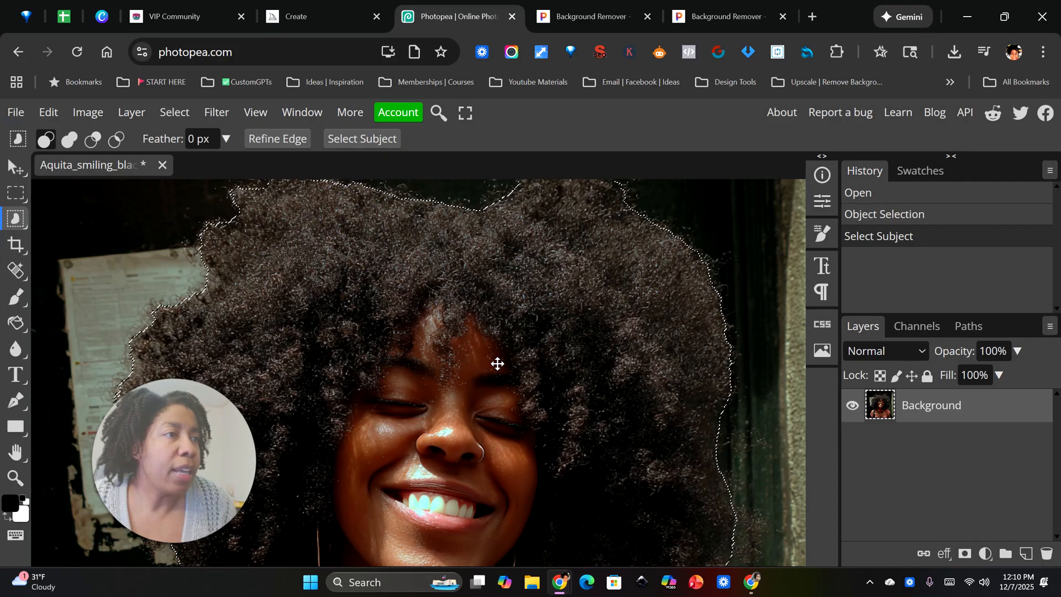
scroll(497, 363, up, 1)
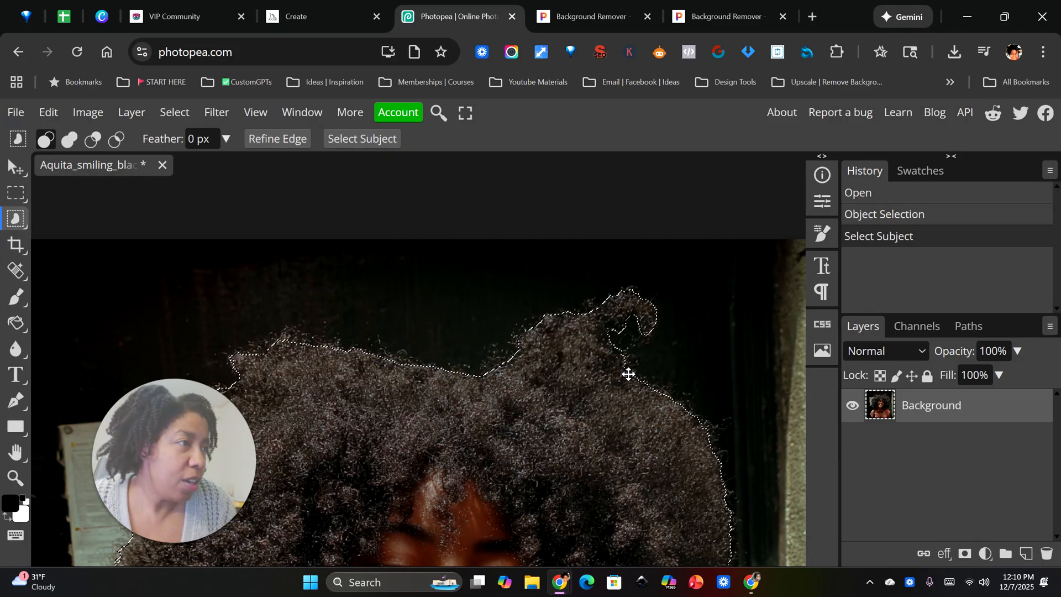
scroll(417, 414, down, 4)
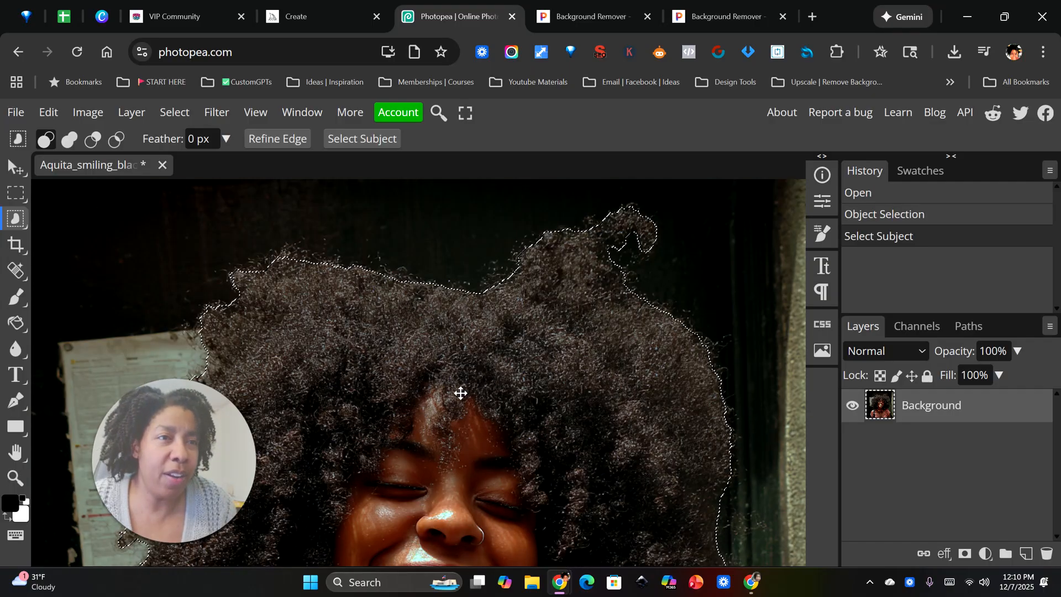
scroll(460, 393, down, 2)
scroll(360, 336, up, 3)
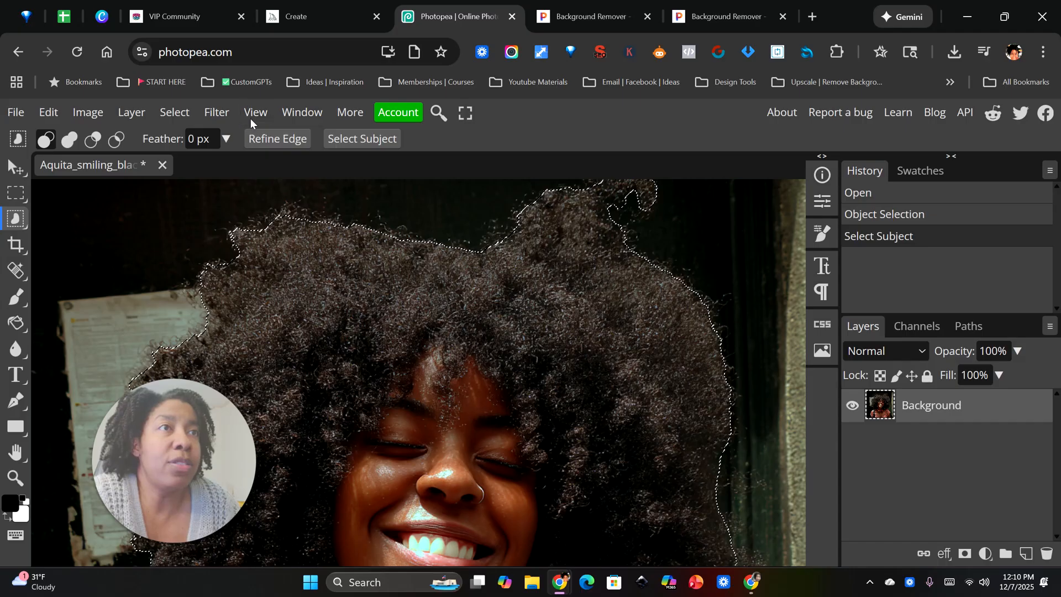
click(273, 136)
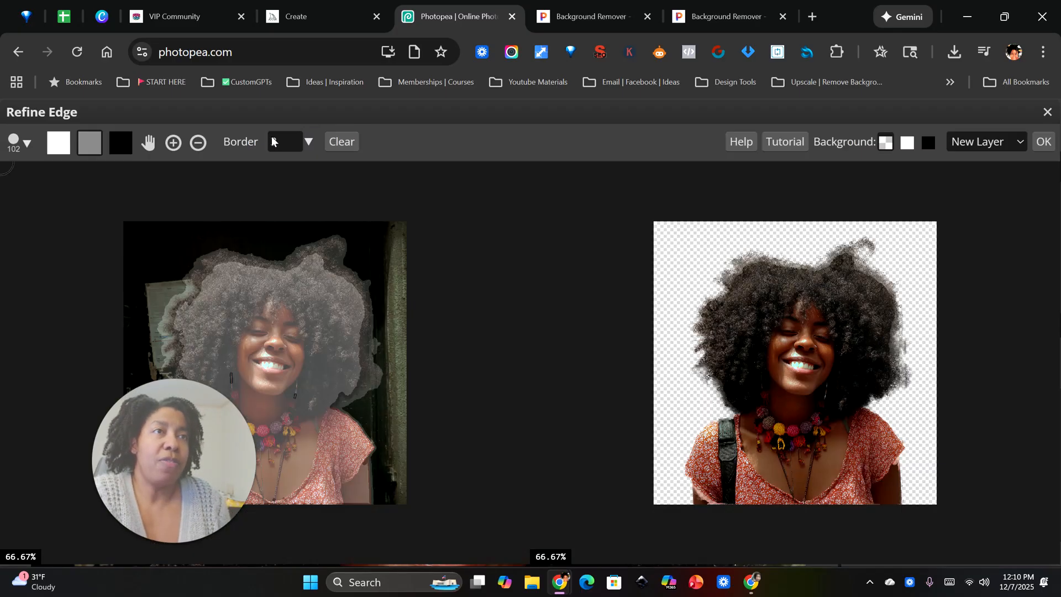
mouse_move(165, 460)
mouse_down()
mouse_move(307, 458)
mouse_move(459, 420)
mouse_move(485, 432)
mouse_up()
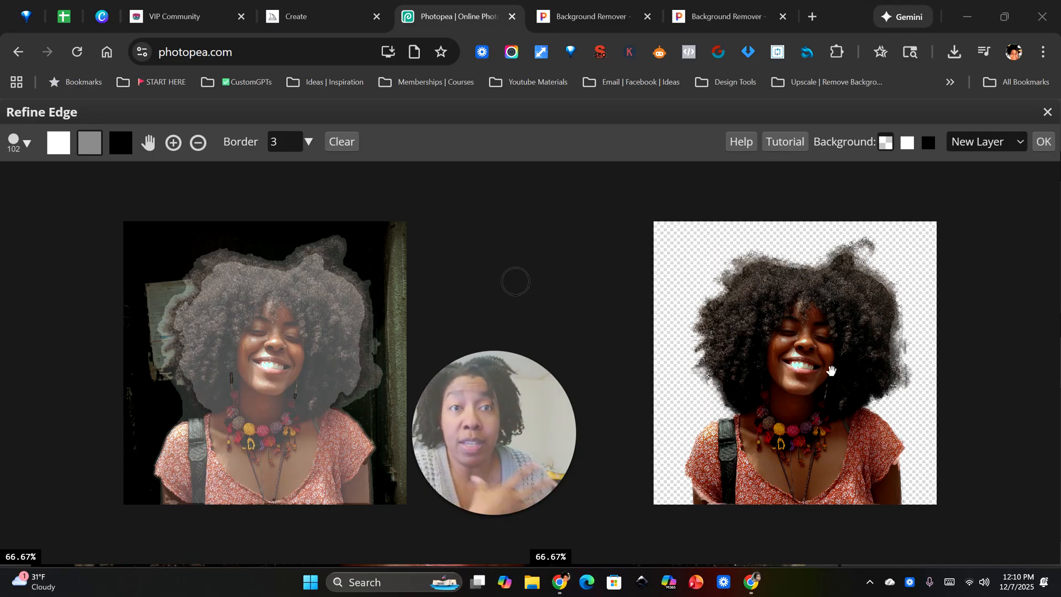
drag(509, 436, 105, 437)
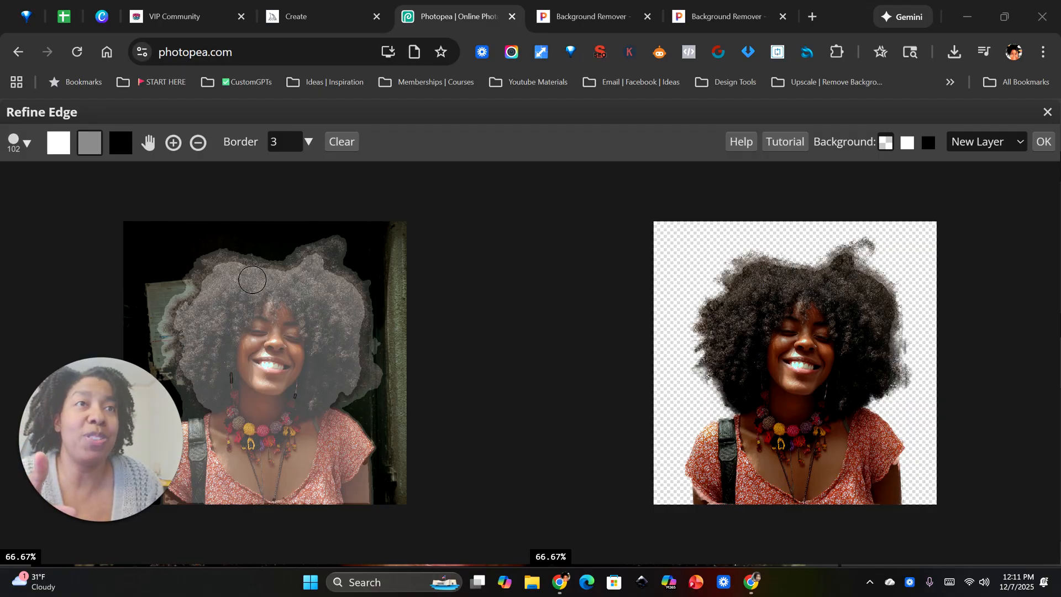
Examine the border area along the right side of the hair in the Refine Edge preview at 200% zoom.
click(172, 143)
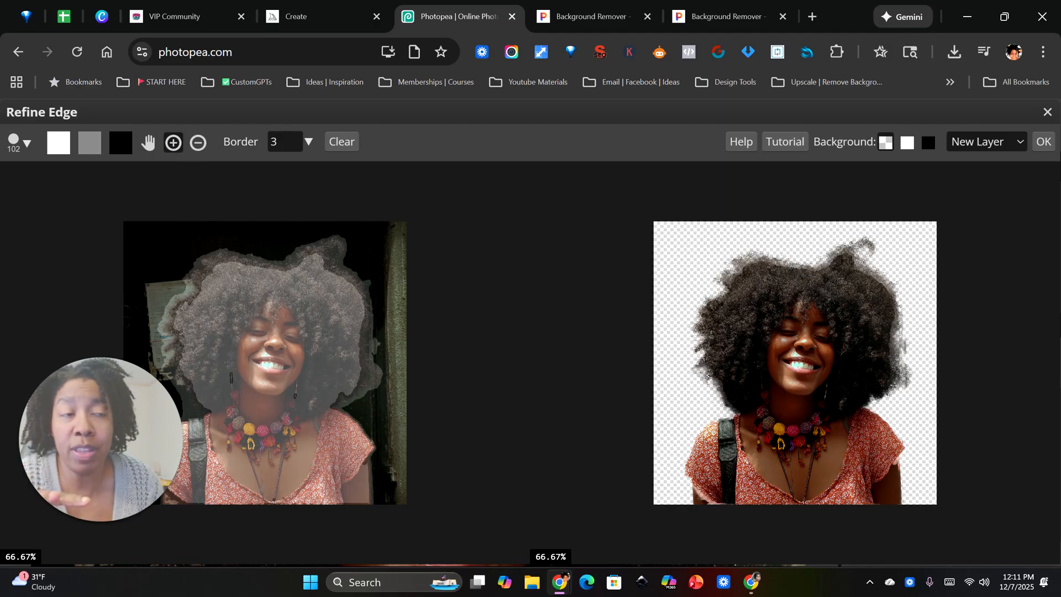
click(359, 364)
click(359, 361)
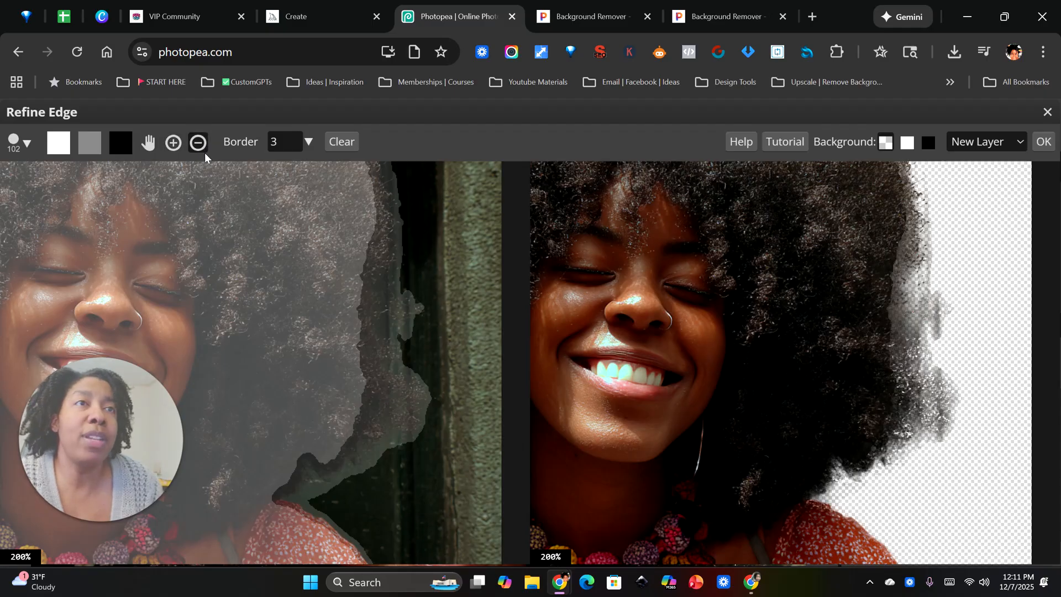
click(370, 422)
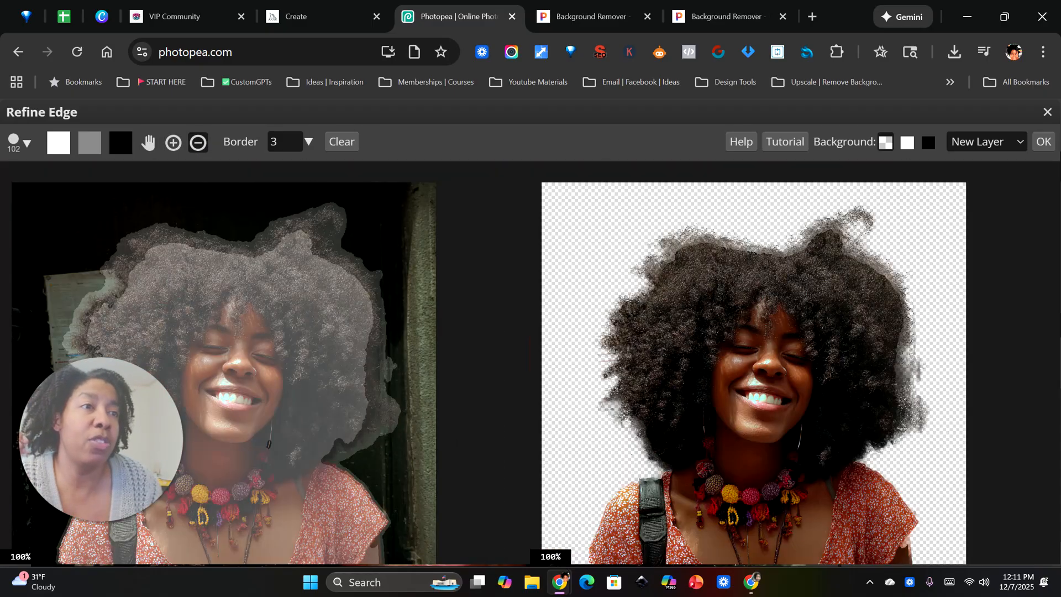
click(368, 424)
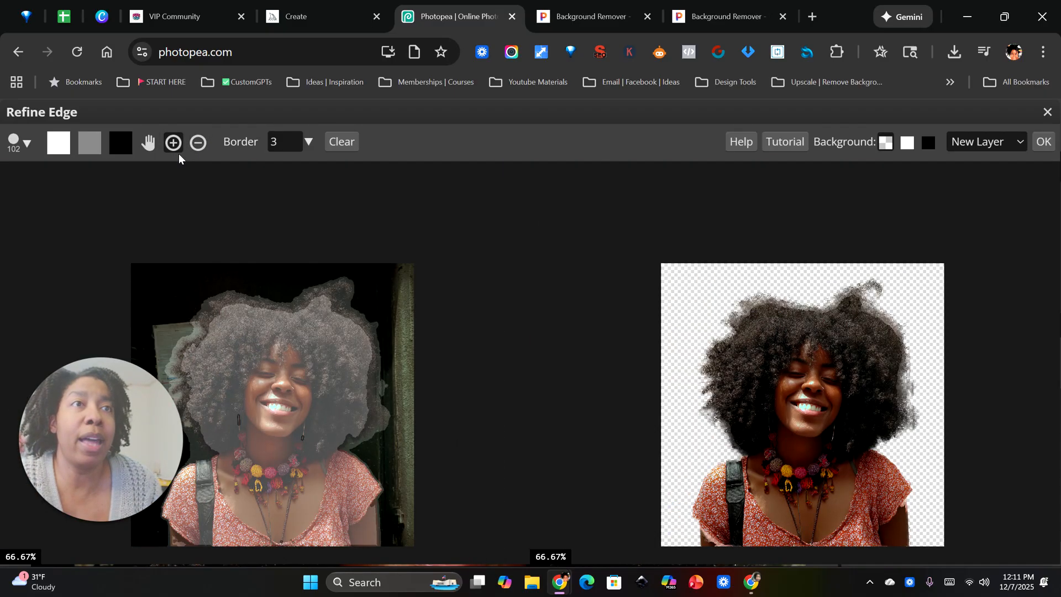
click(339, 408)
click(340, 408)
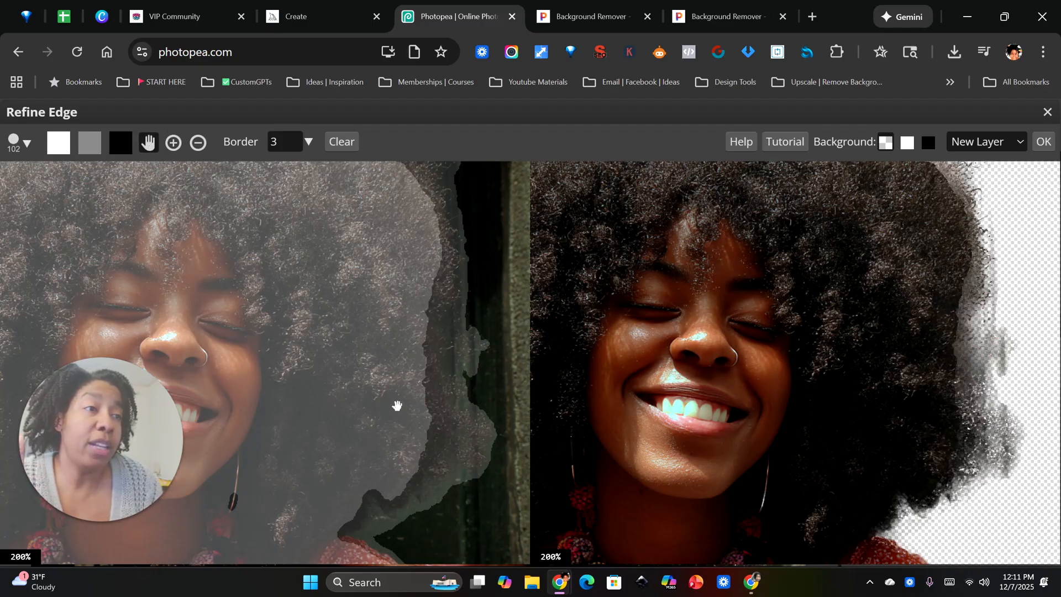
drag(397, 406, 397, 333)
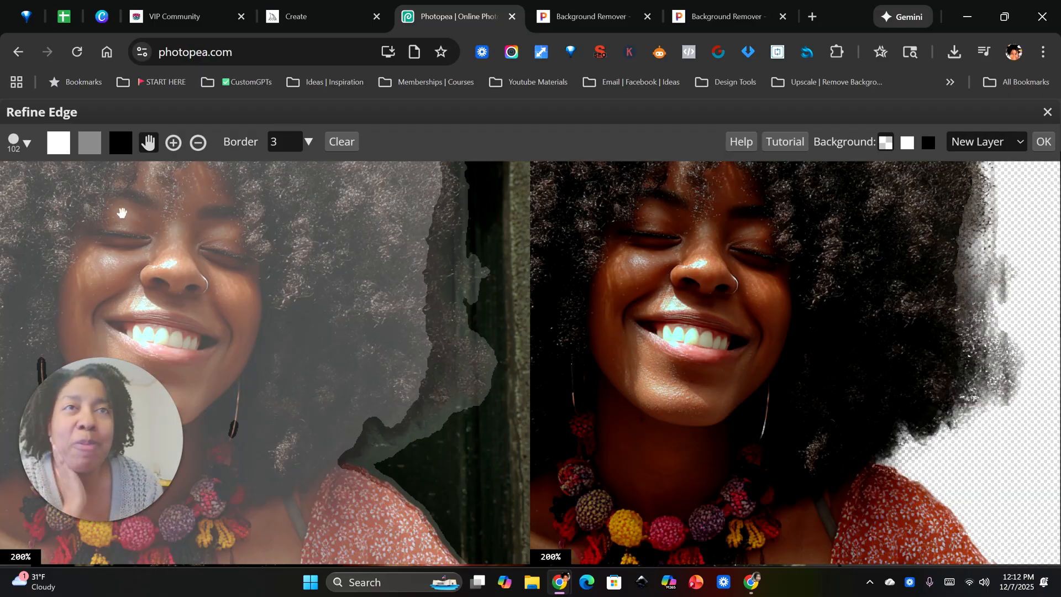
Choose the Foreground brush in Refine Edge and give it a soft round tip with 6 px size and 0% hardness.
click(59, 147)
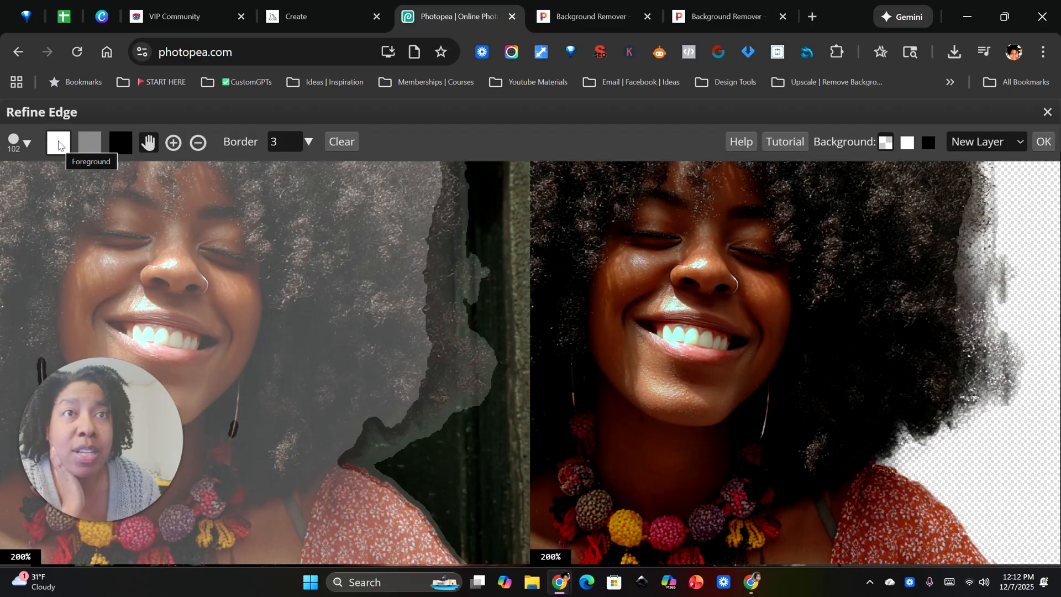
click(59, 145)
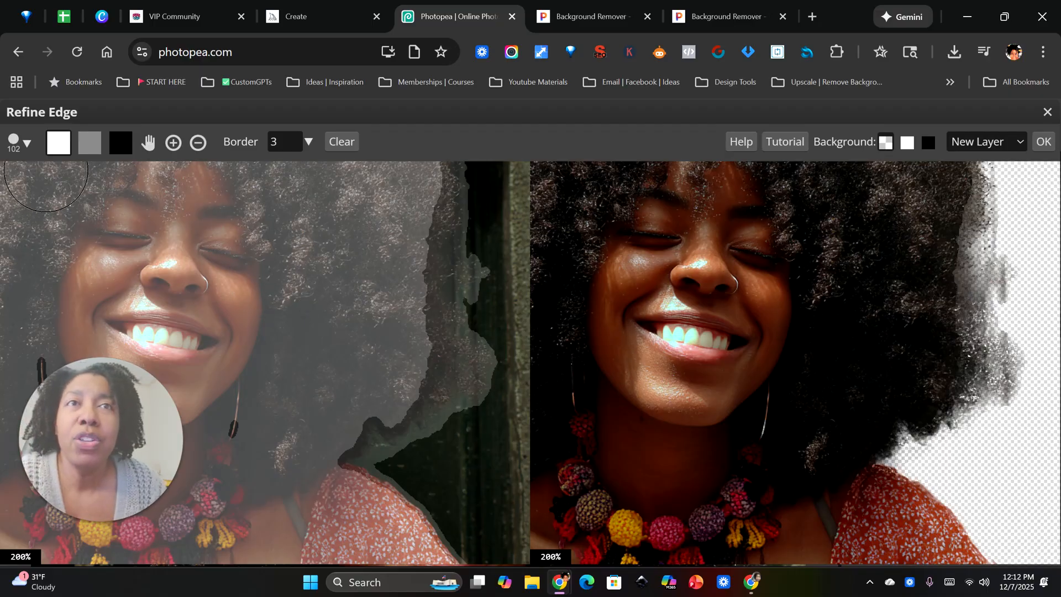
click(26, 144)
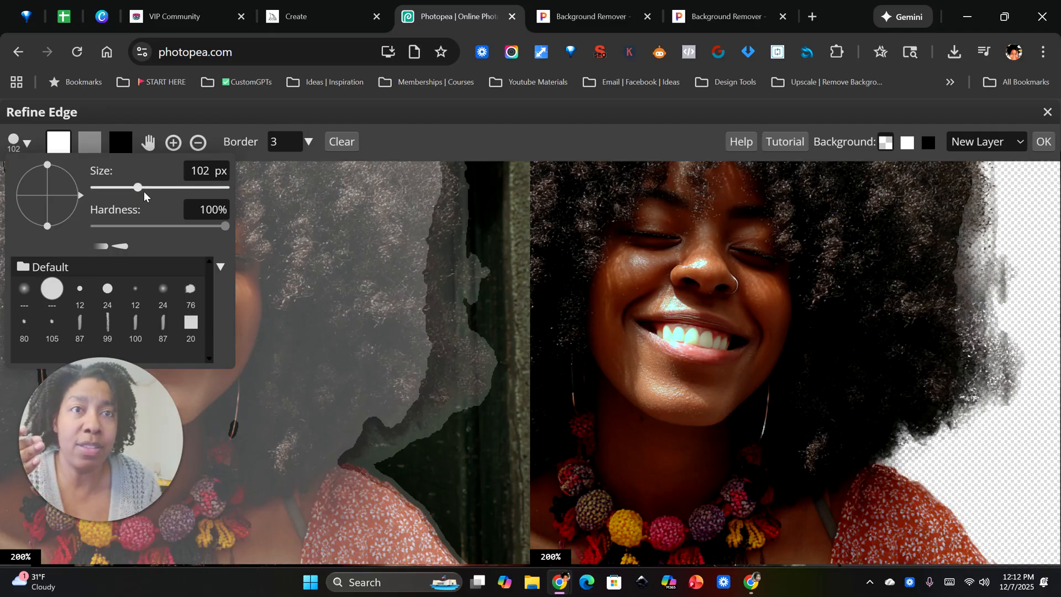
click(24, 292)
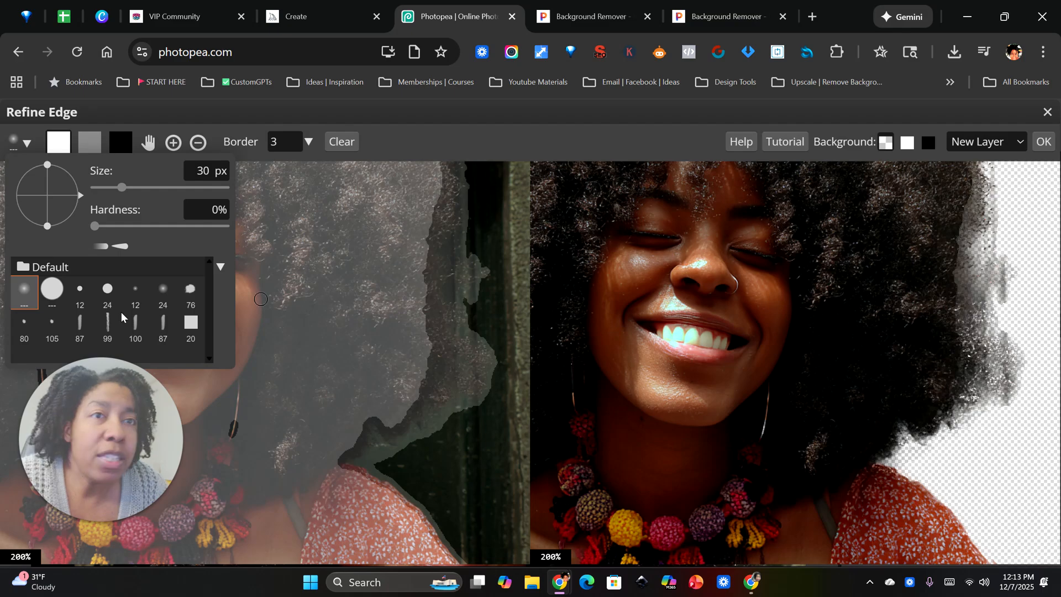
mouse_move(122, 187)
mouse_down()
mouse_move(156, 189)
mouse_move(108, 191)
mouse_up()
drag(99, 234, 189, 230)
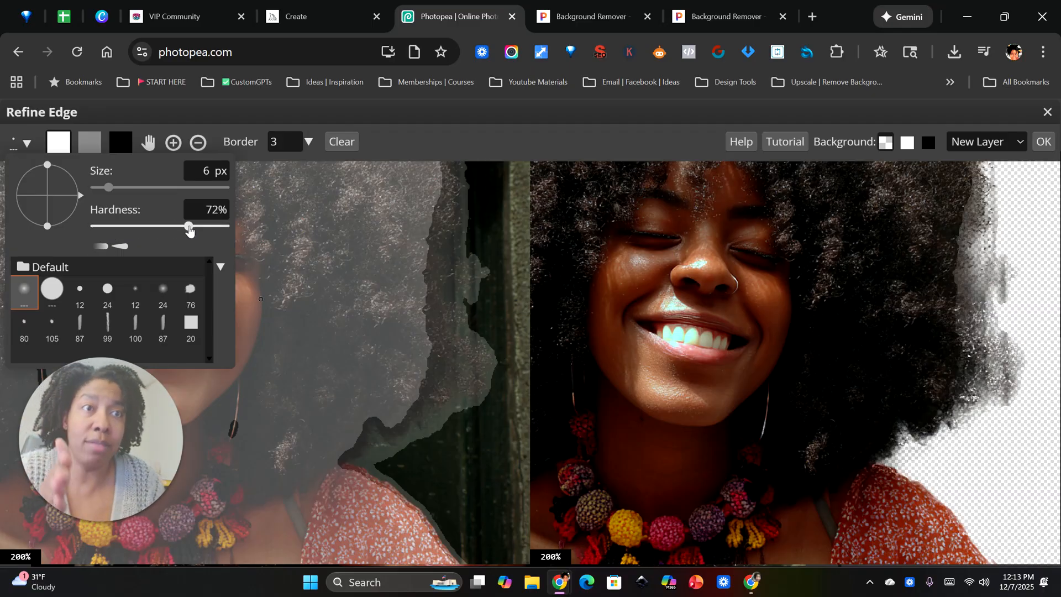
mouse_move(189, 229)
mouse_down()
mouse_move(225, 232)
mouse_move(83, 227)
mouse_up()
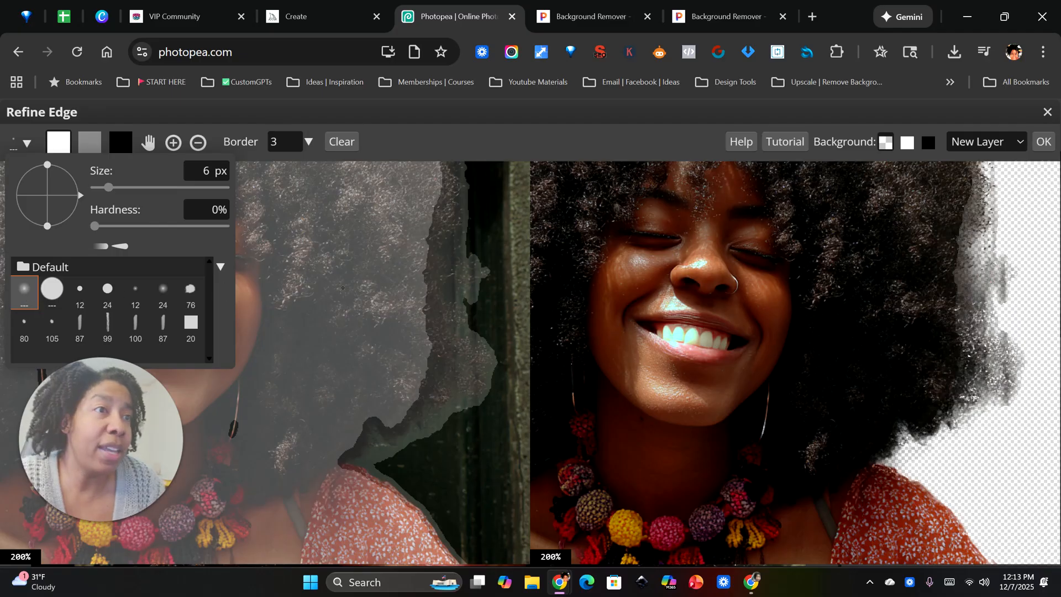
click(63, 146)
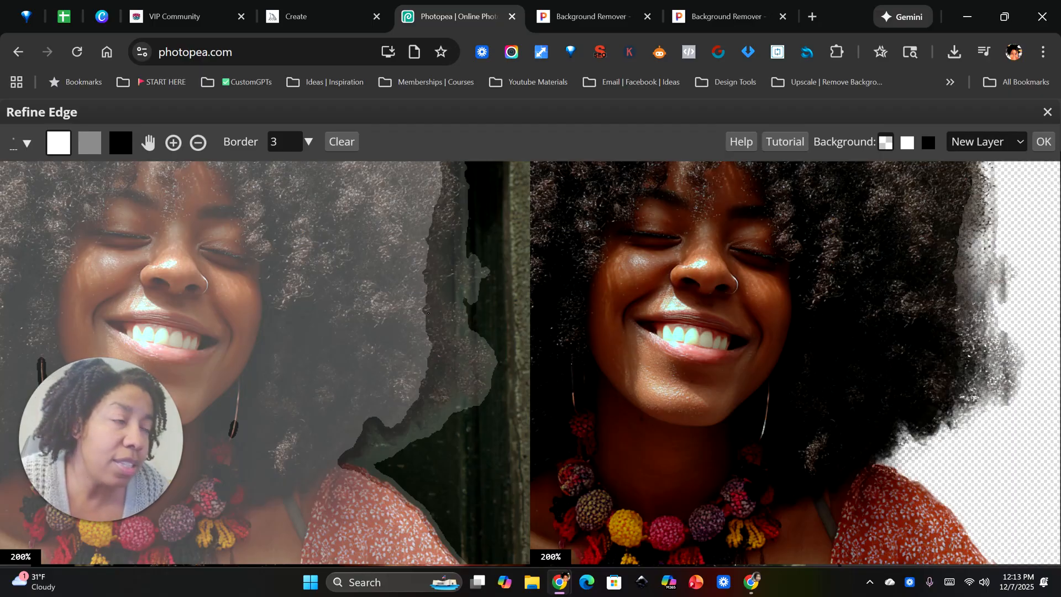
Set the soft Foreground brush to 28 px and paint along the hair's right edge between forehead and mouth level.
click(31, 148)
mouse_move(119, 189)
mouse_down()
mouse_move(147, 190)
mouse_move(120, 188)
mouse_up()
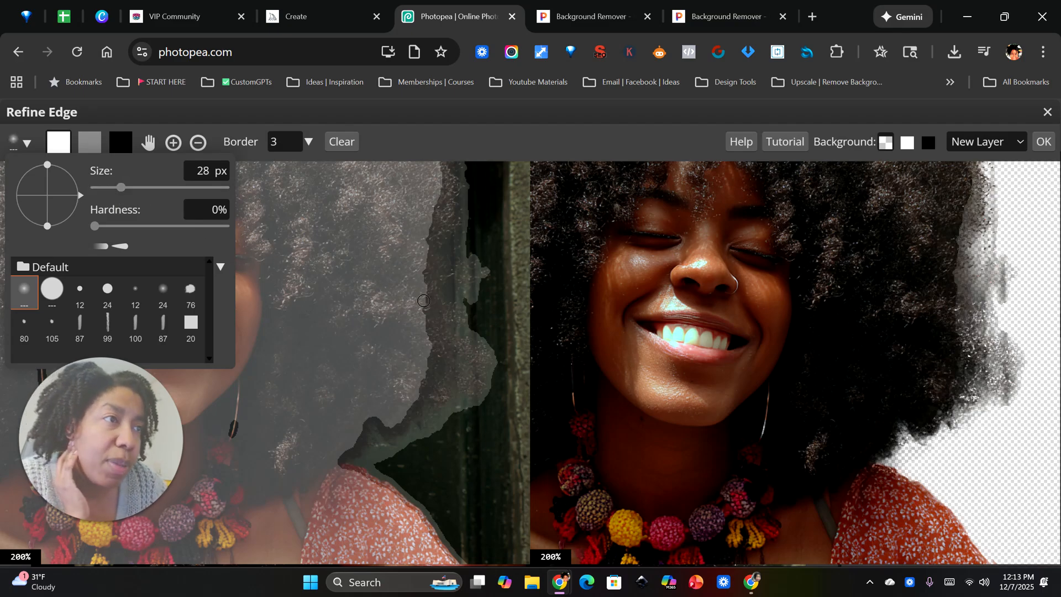
mouse_move(425, 297)
mouse_down()
mouse_move(430, 325)
mouse_move(424, 271)
mouse_move(438, 308)
mouse_up()
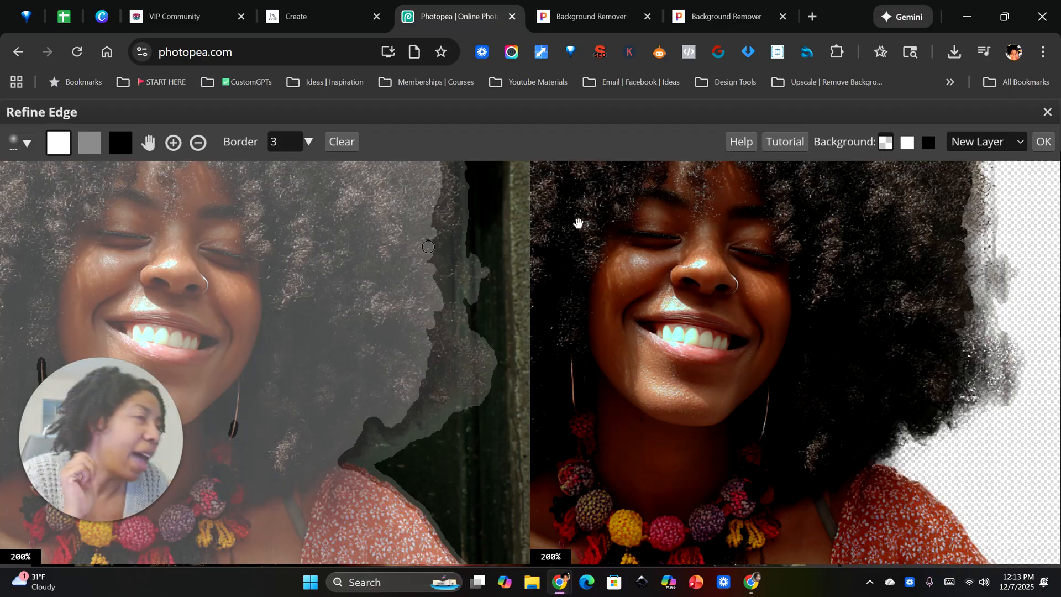
click(437, 214)
click(442, 202)
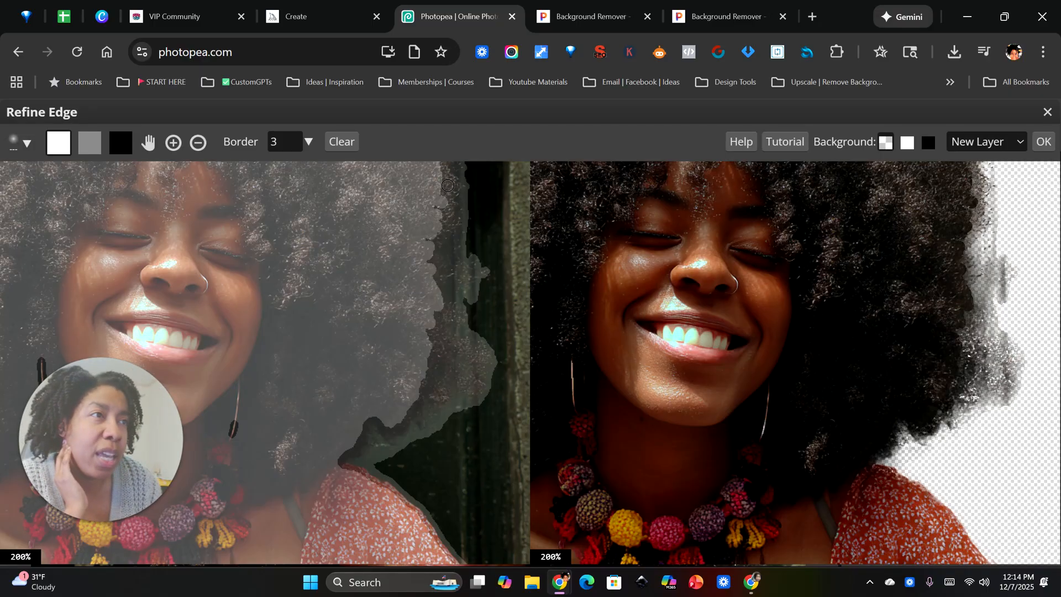
click(447, 185)
mouse_move(440, 196)
mouse_down()
mouse_move(440, 218)
mouse_move(454, 220)
mouse_move(429, 241)
mouse_move(444, 250)
mouse_move(428, 259)
mouse_move(437, 272)
mouse_up()
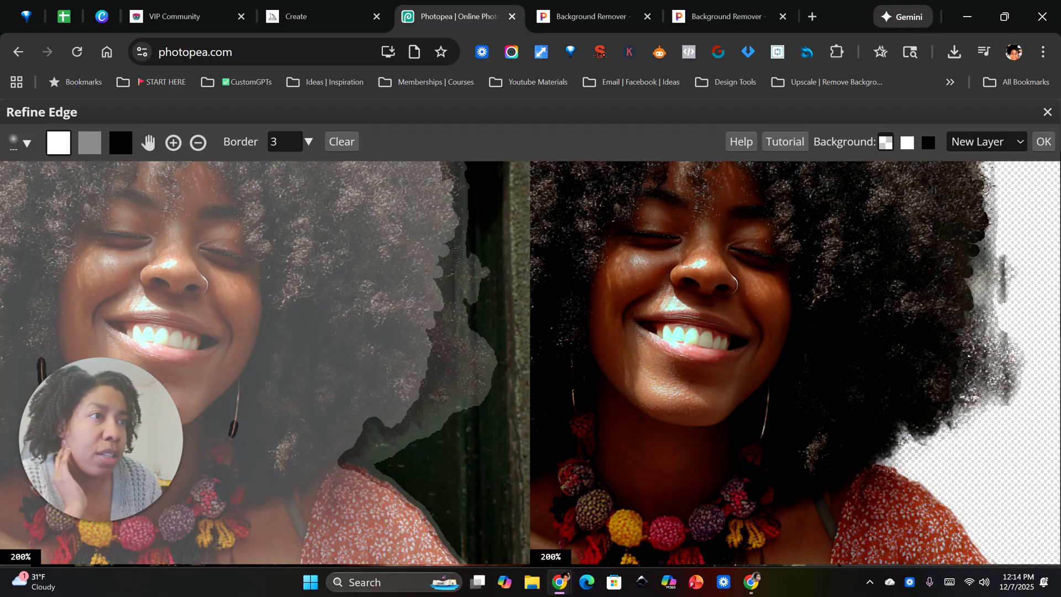
Extend the Foreground area outward along the hair's right edge from eye level to mouth level with the 28 px soft brush.
click(14, 143)
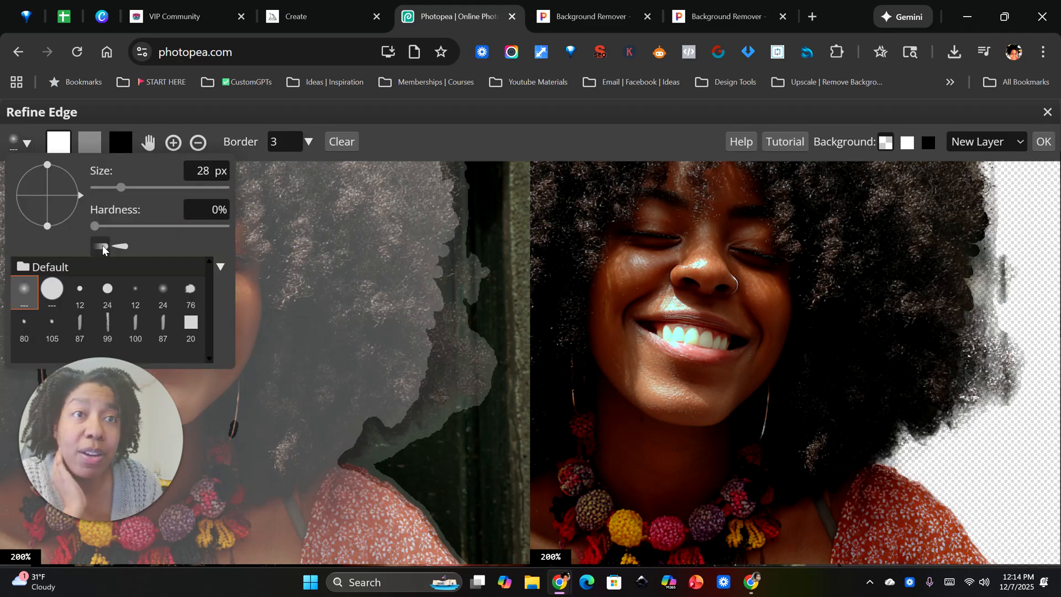
click(438, 258)
mouse_move(442, 271)
mouse_down()
mouse_move(436, 283)
mouse_move(444, 247)
mouse_up()
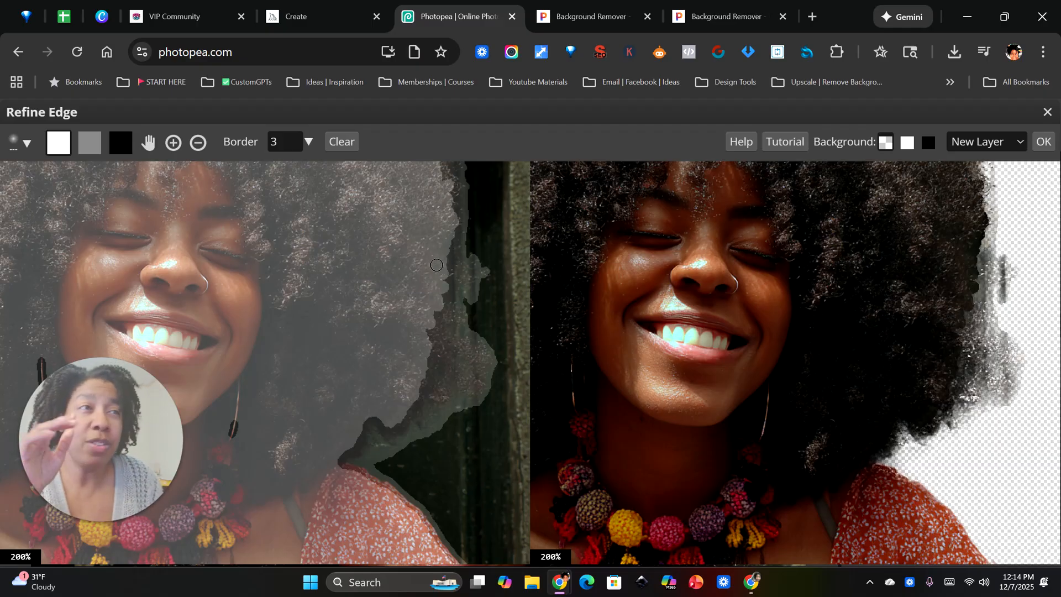
click(440, 299)
drag(432, 318, 431, 326)
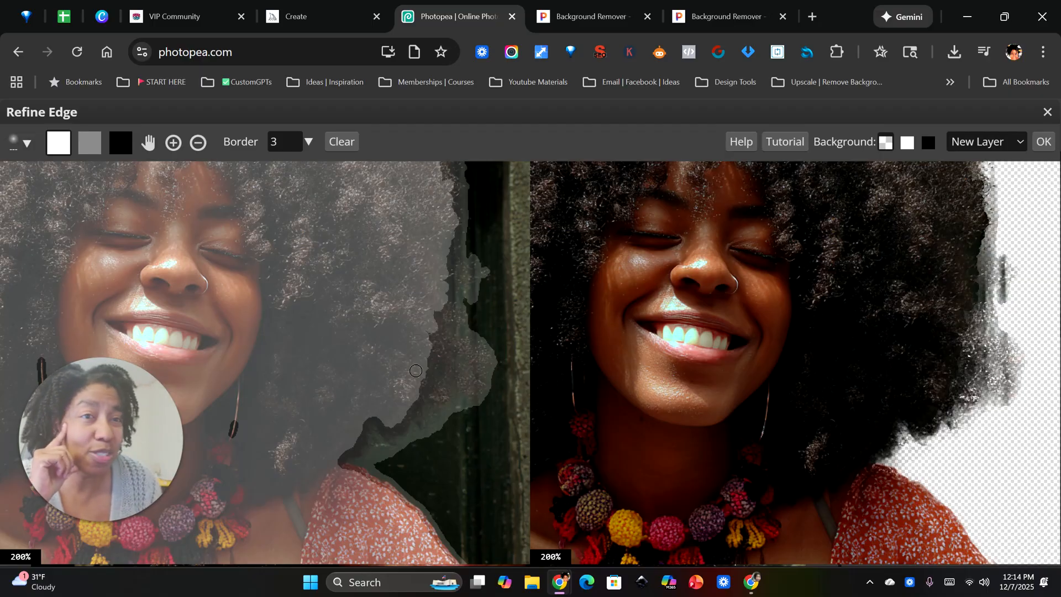
Paint Foreground over the border notch in the lower right hair, just above the shoulder, at 300% zoom.
scroll(418, 457, down, 3)
scroll(414, 456, up, 1)
scroll(414, 457, up, 1)
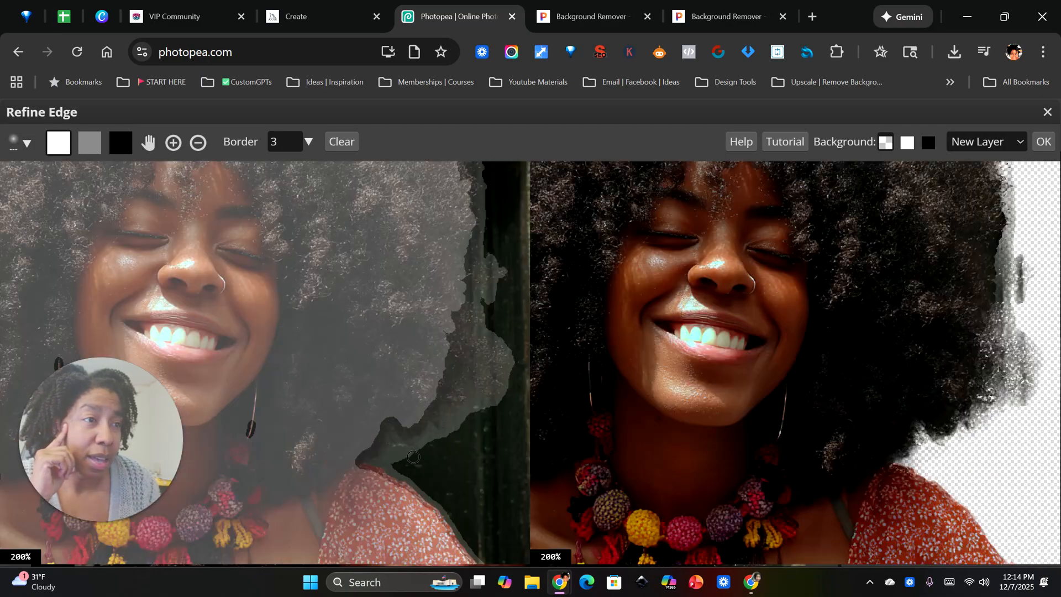
scroll(413, 457, up, 1)
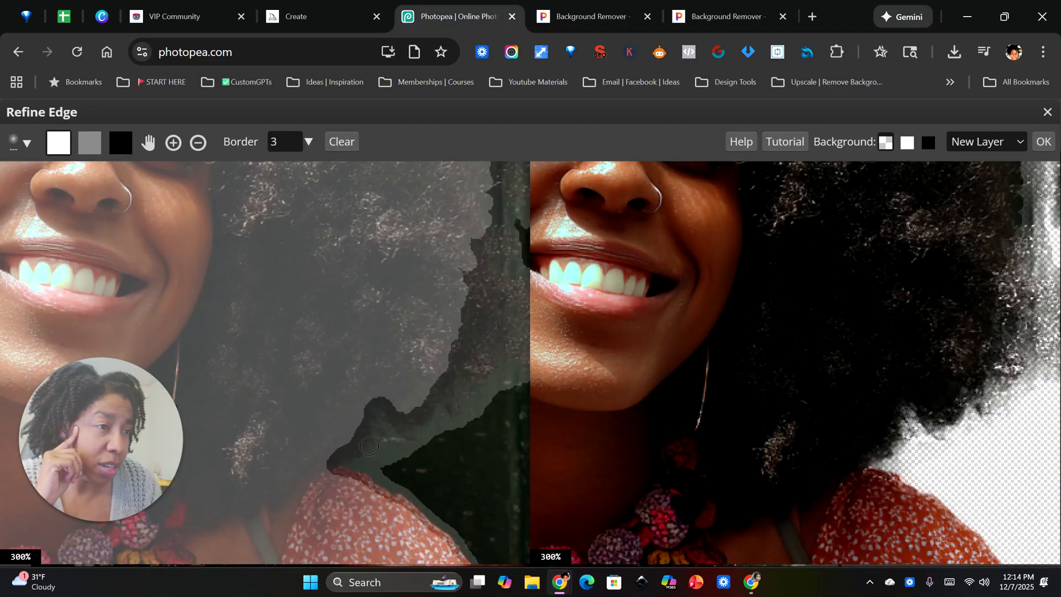
click(378, 413)
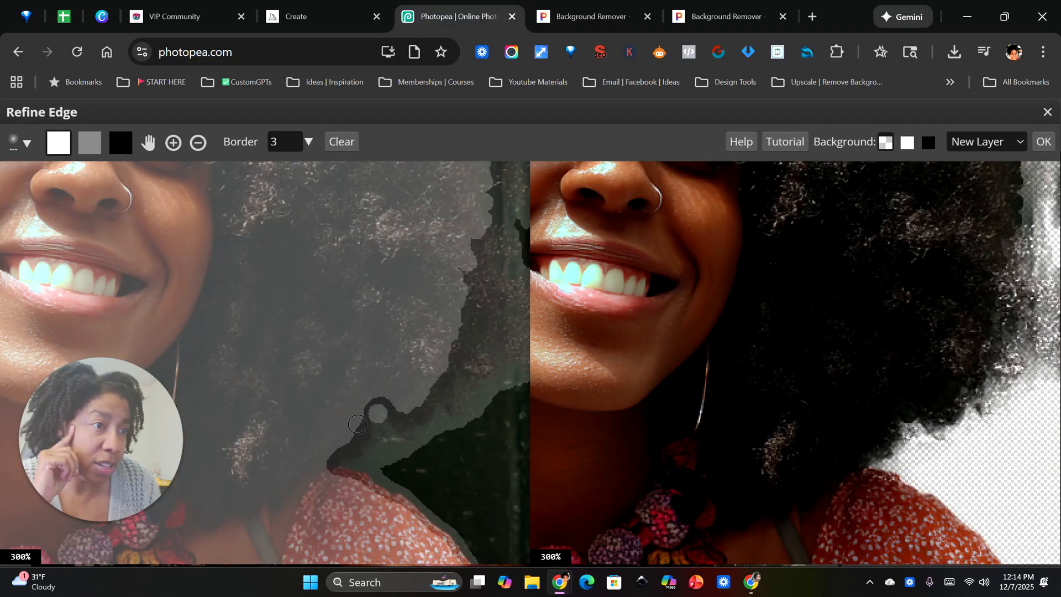
click(382, 401)
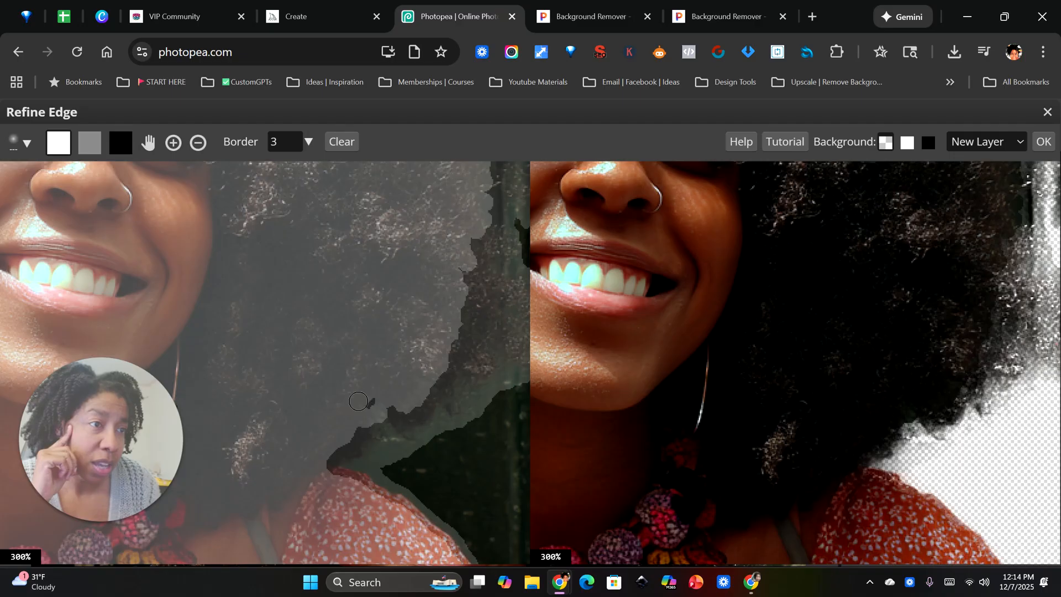
drag(369, 401, 393, 408)
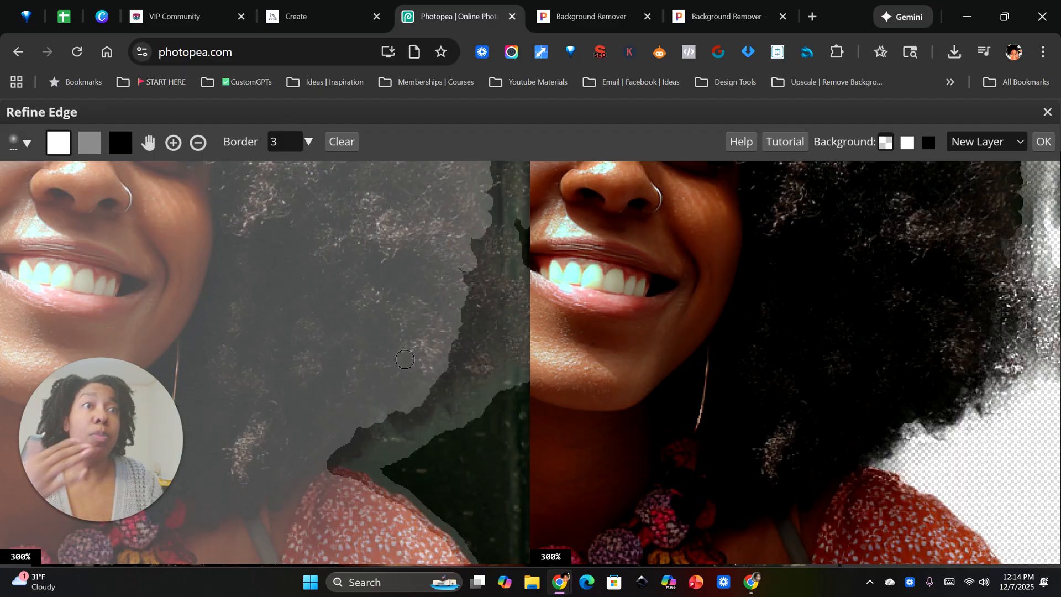
Output the refined cutout to a new layer and check the whole woman against the transparent background.
click(1044, 142)
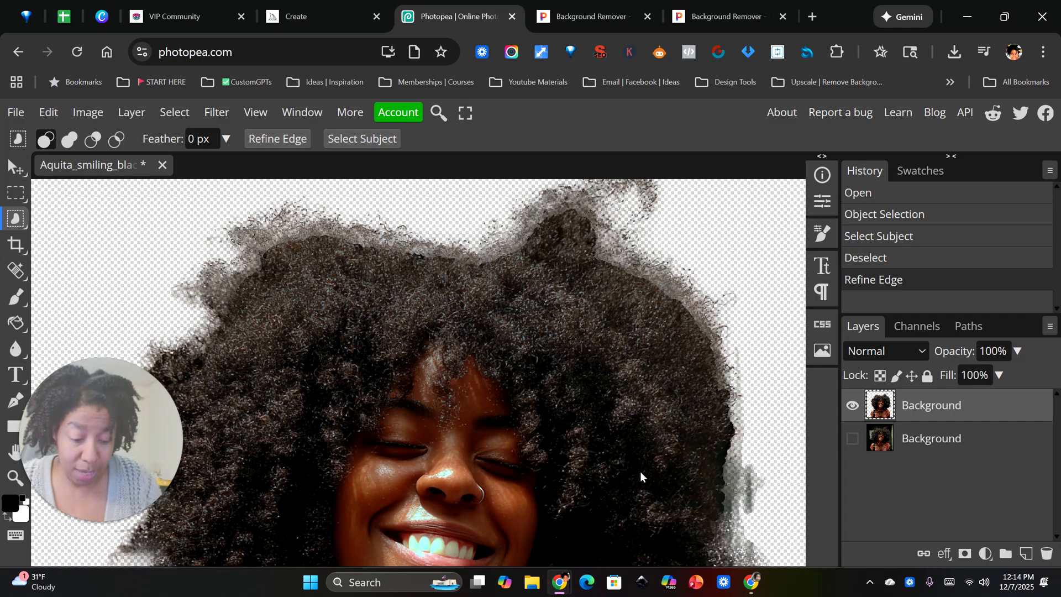
key(ctrl+minus)
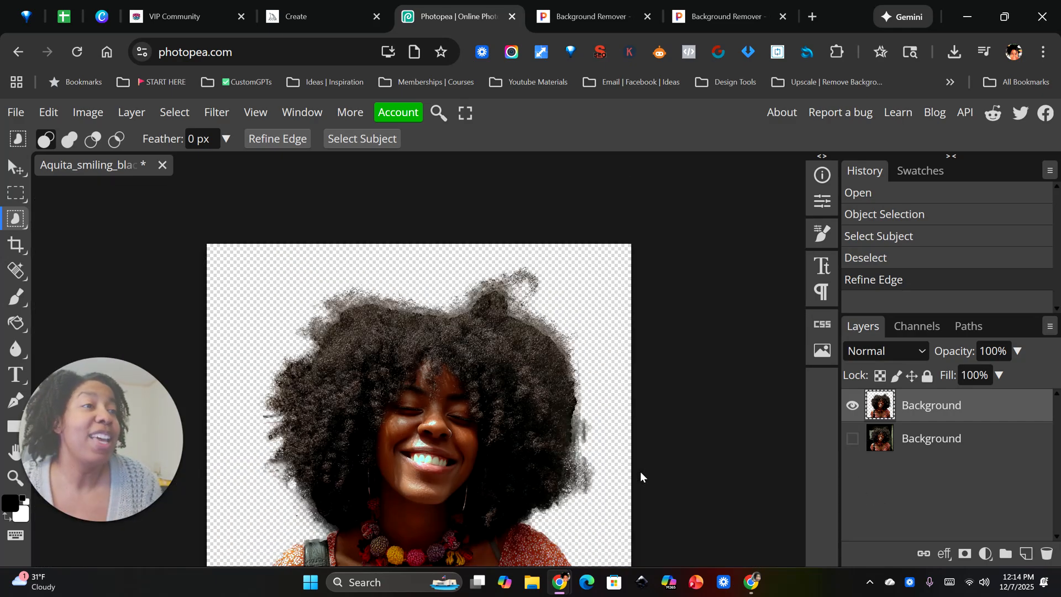
scroll(419, 371, down, 4)
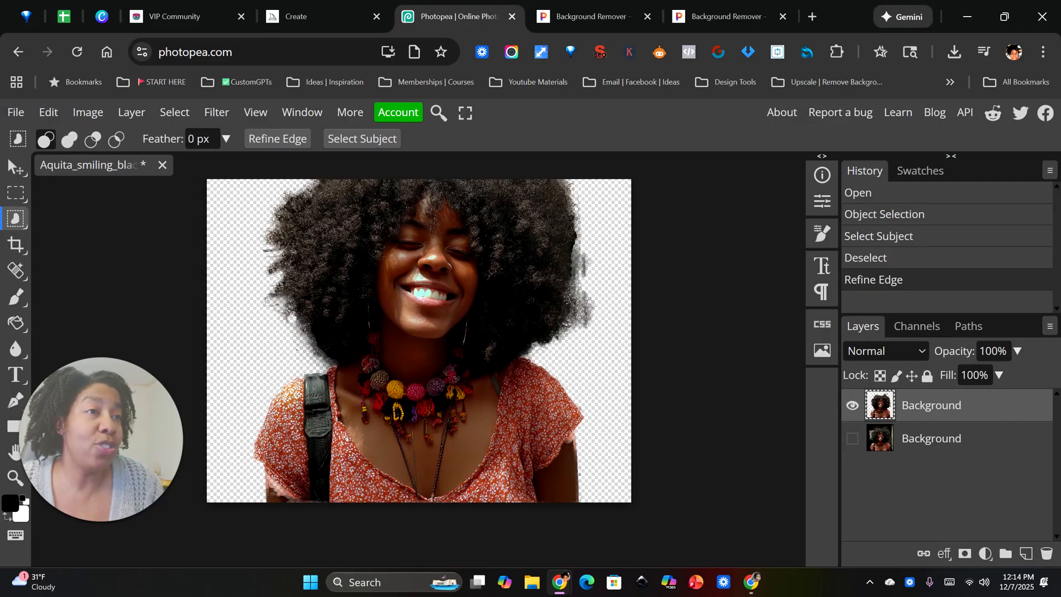
scroll(419, 372, up, 2)
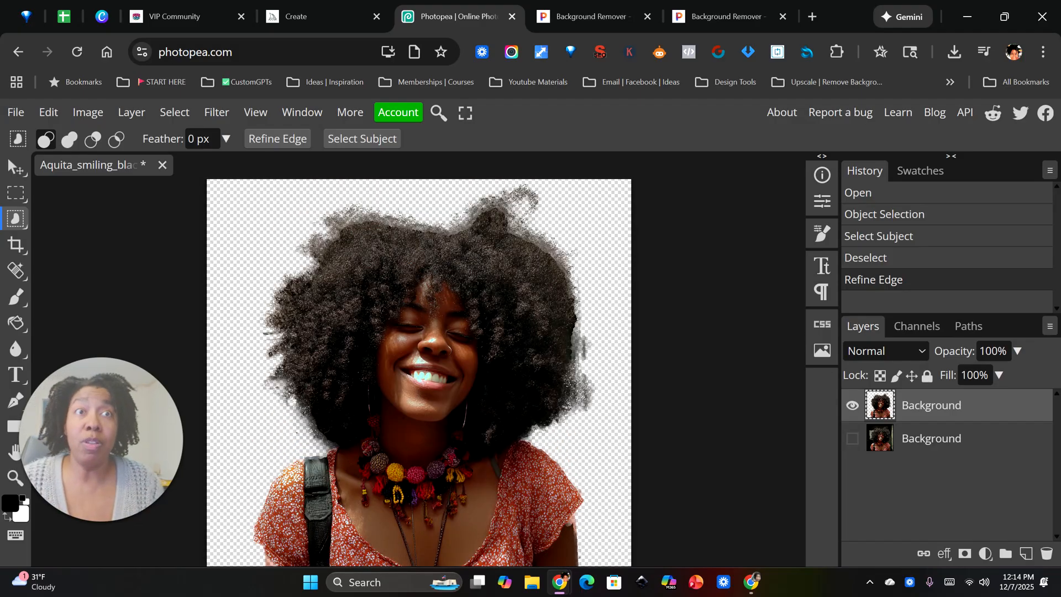